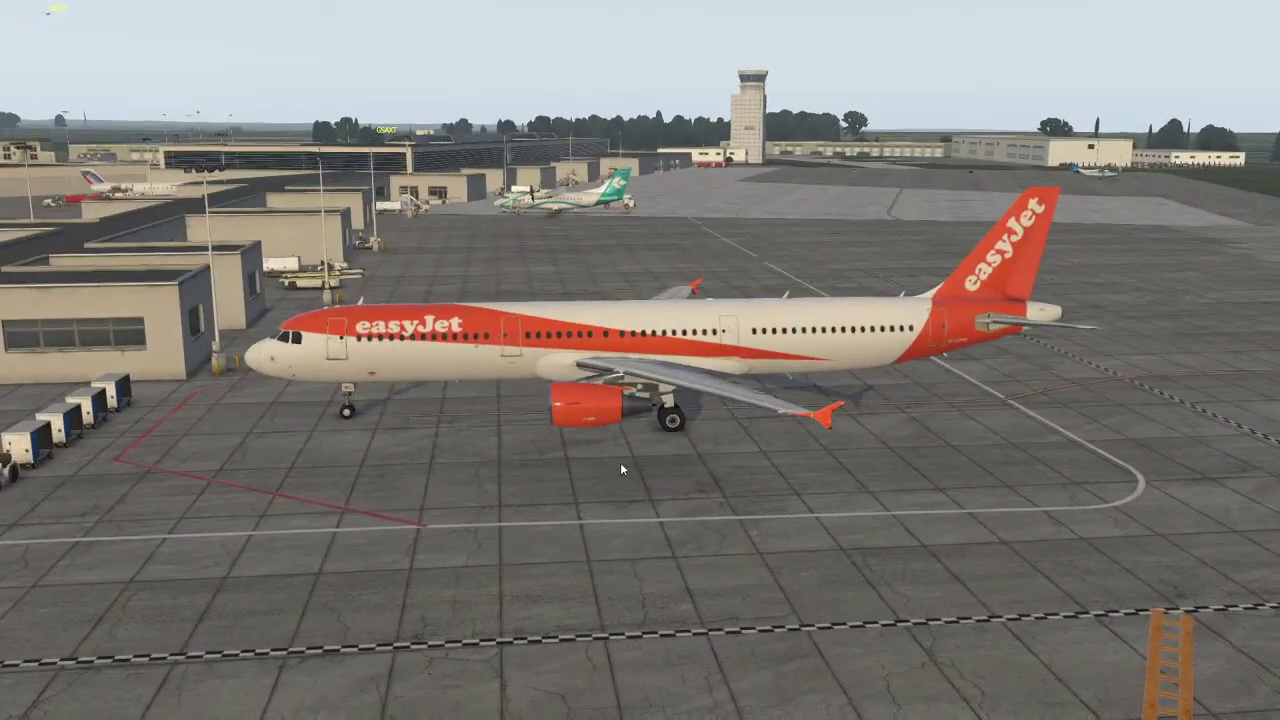
Switch from the external view to the 3-D cockpit view and open the keyboard settings
key("shift+9")
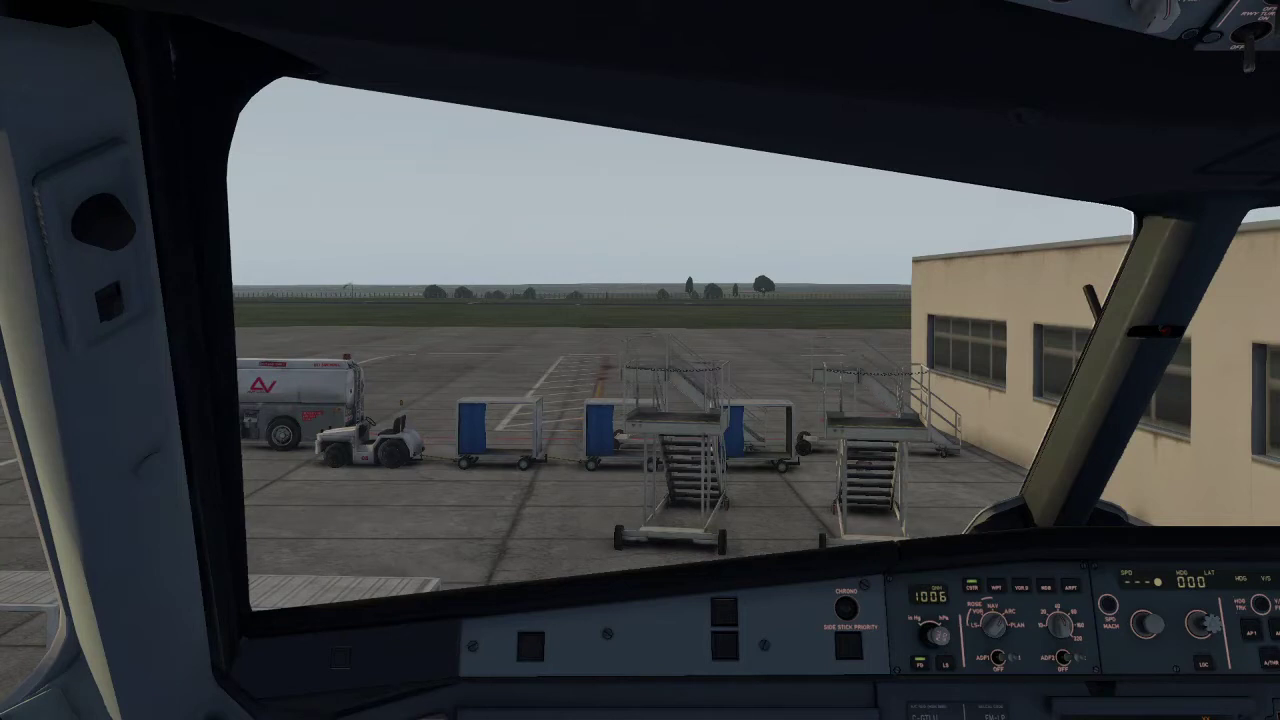
mouse_move(1192, 8)
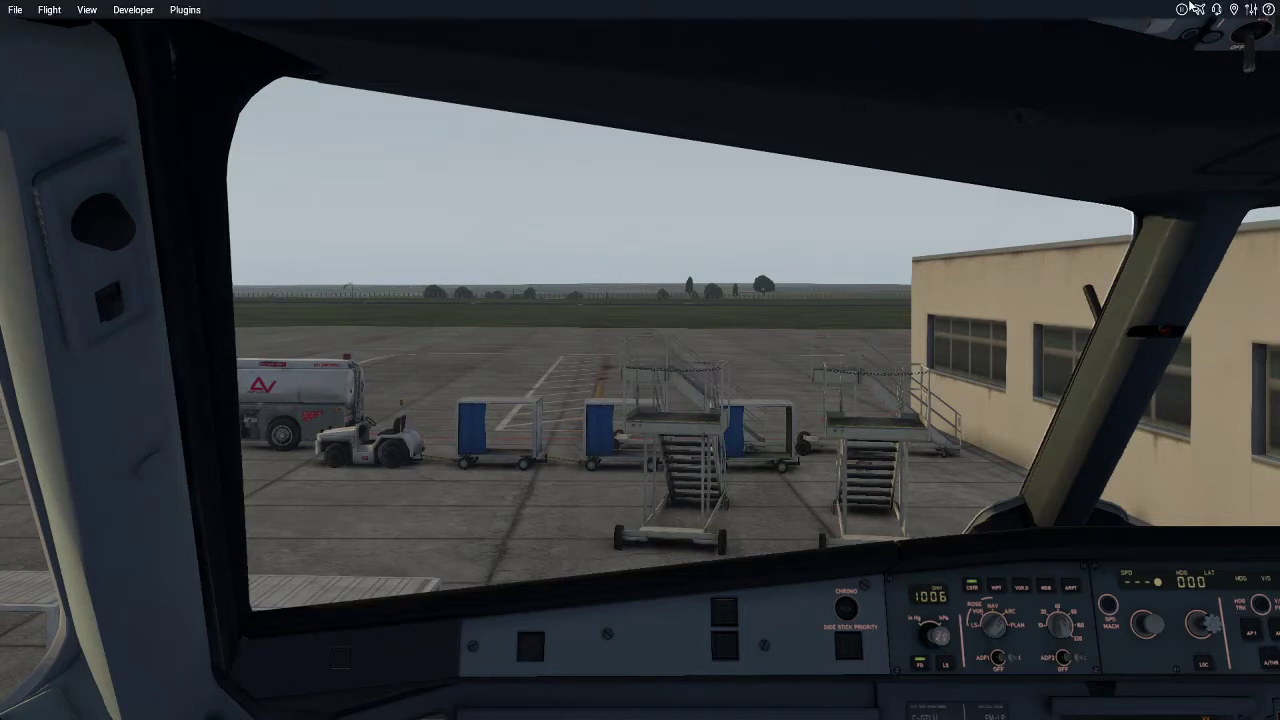
left_click(1252, 9)
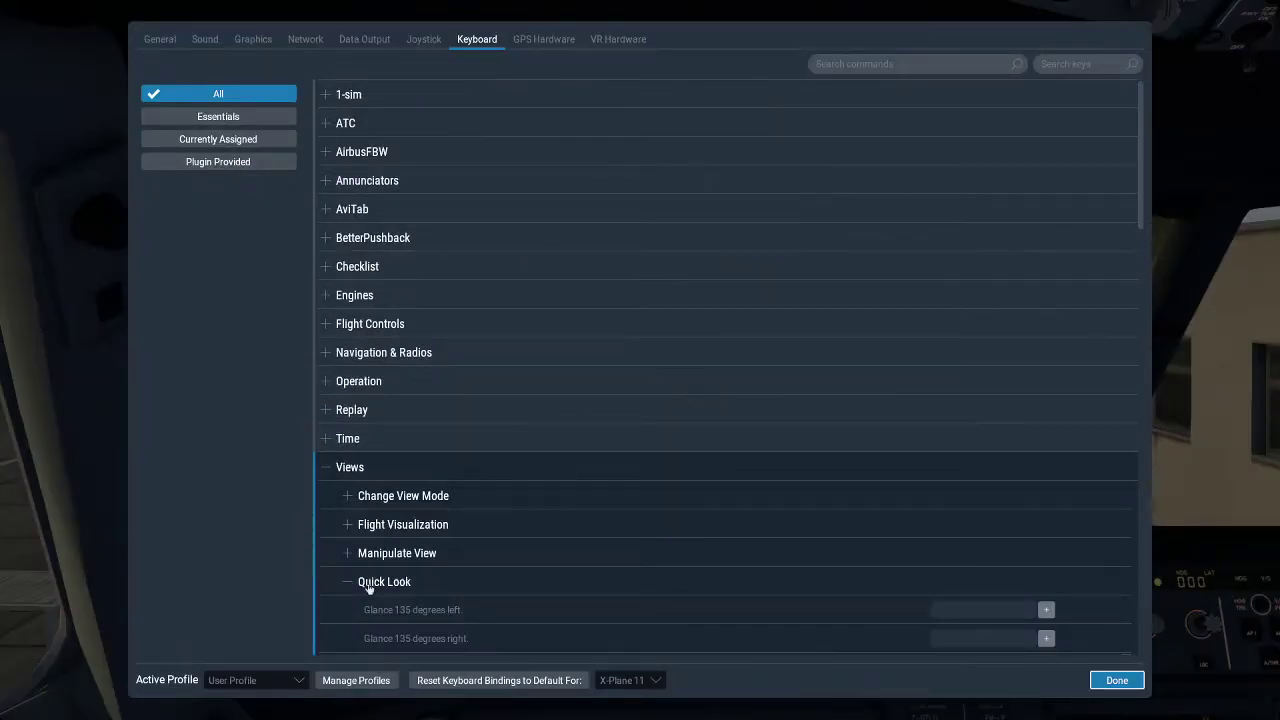
Keep User Profile as the active profile and review which control profiles are associated with each aircraft
left_click(240, 683)
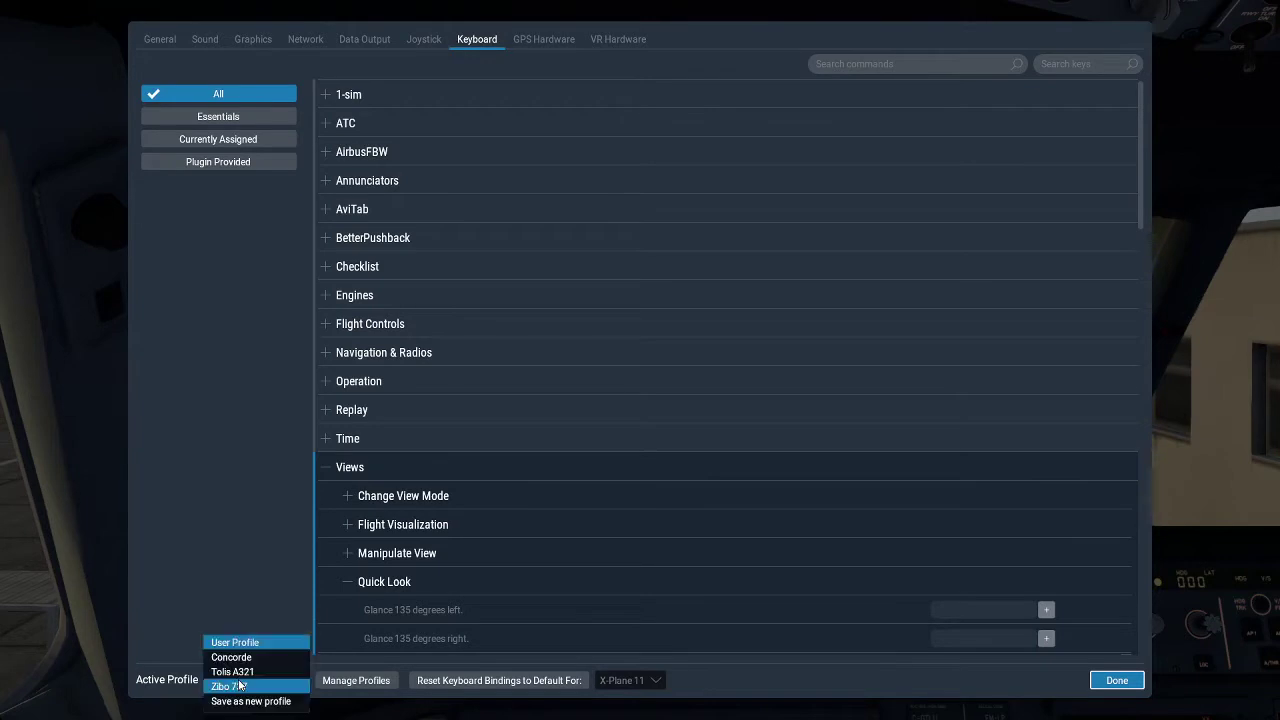
left_click(254, 642)
left_click(376, 680)
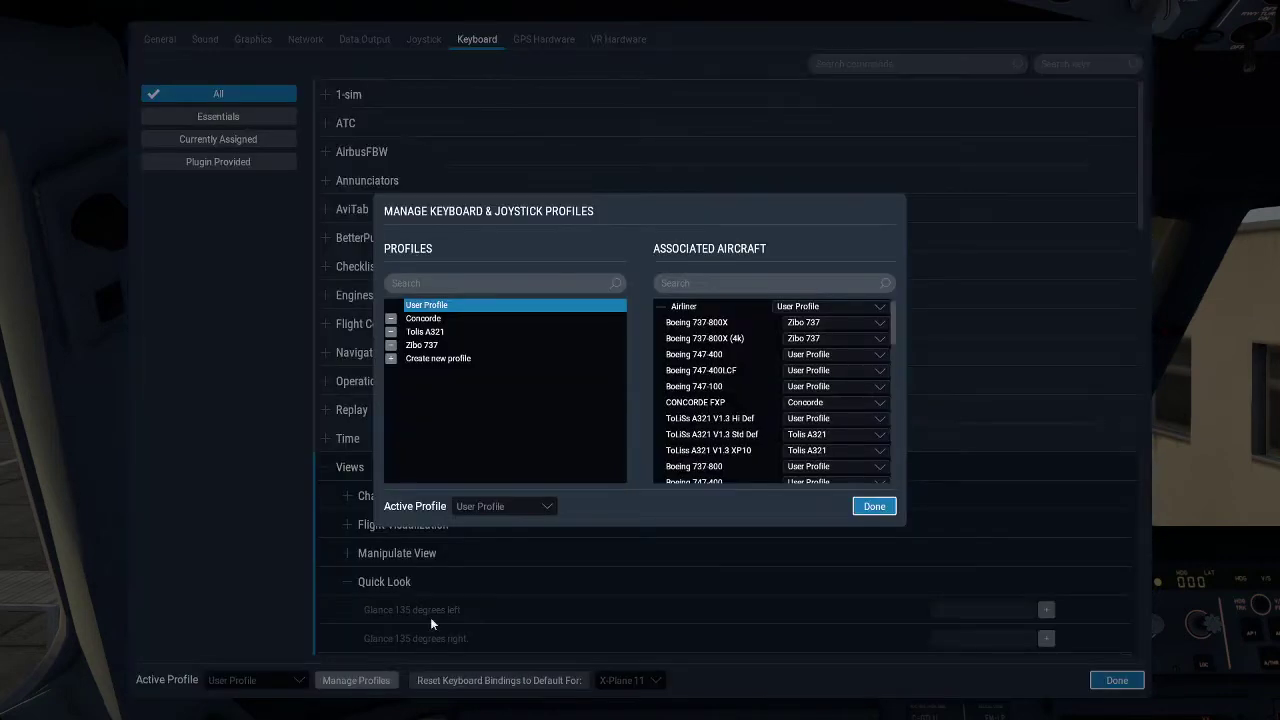
left_click(867, 508)
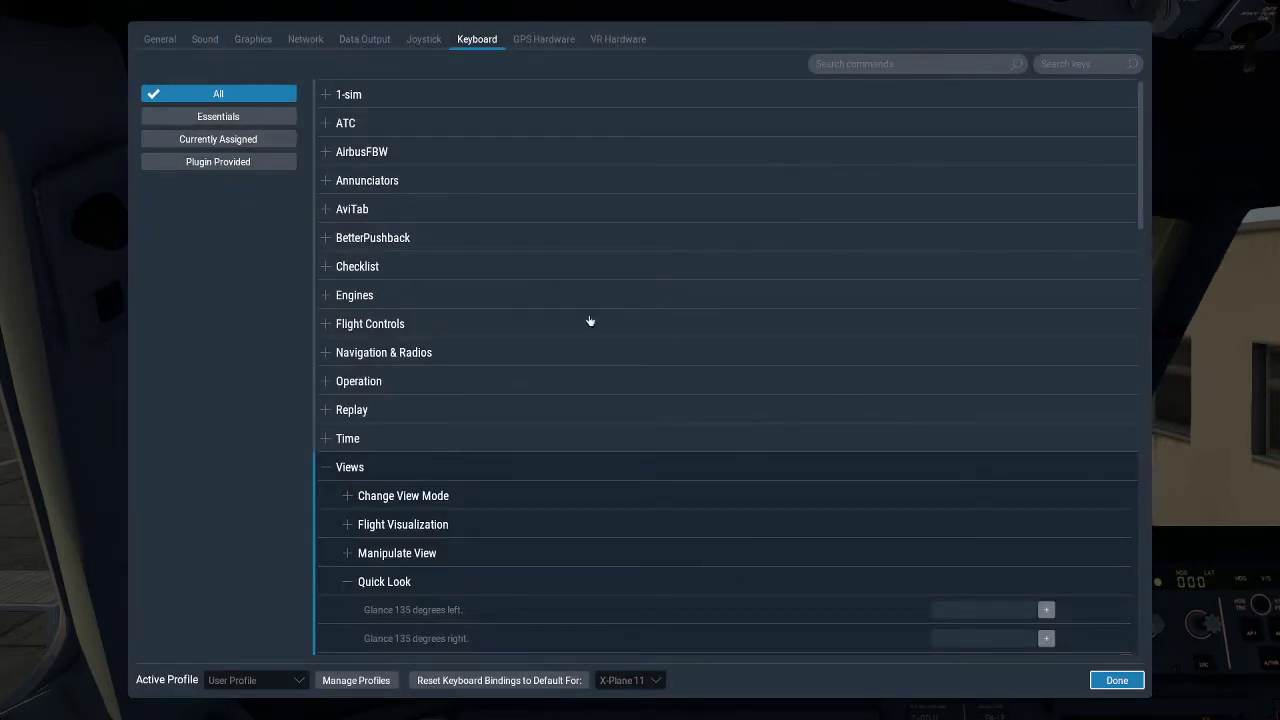
Examine the Quick Look key assignments in the Views category for going to the saved 3-D cockpit locations
left_click(343, 470)
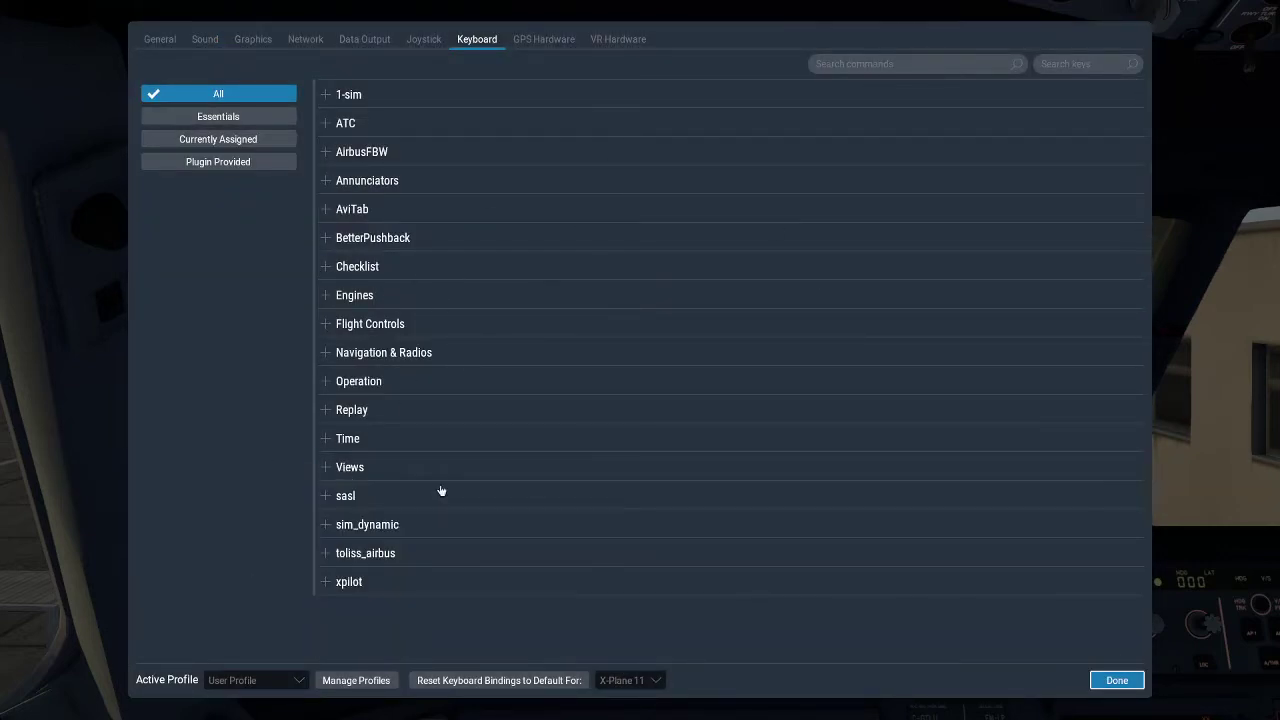
left_click(329, 467)
scroll(500, 465, "down", 3)
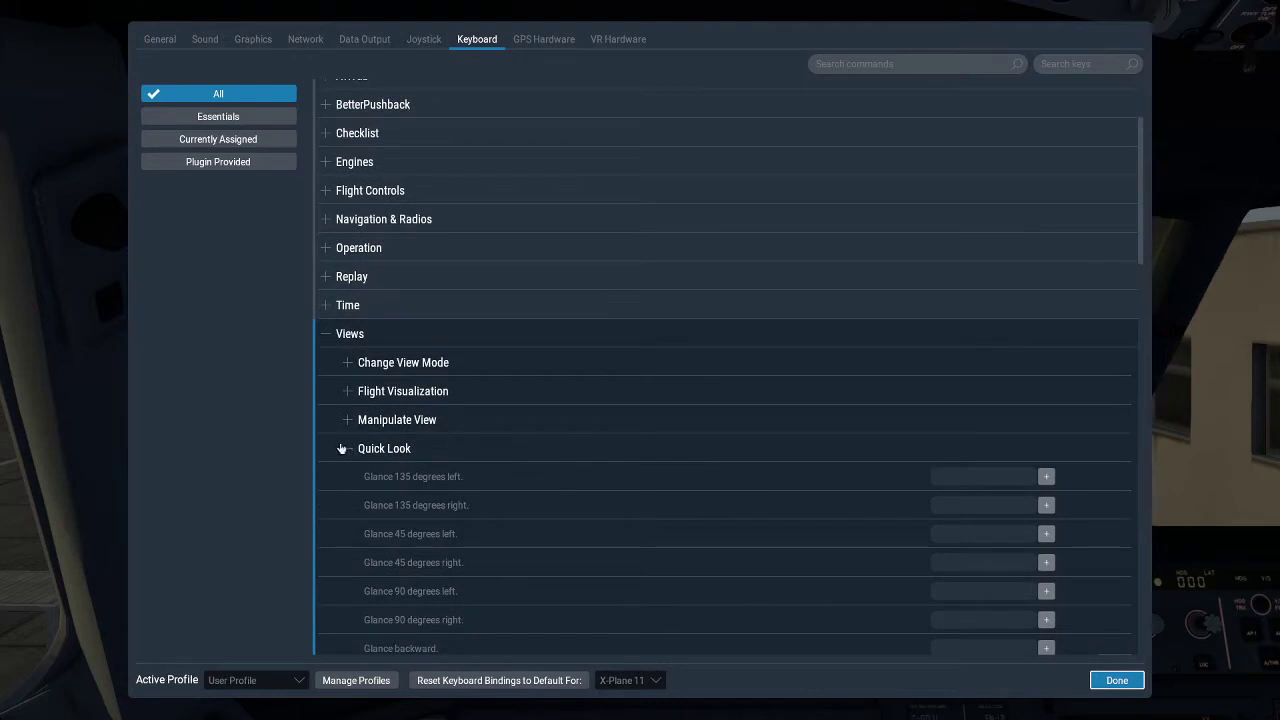
scroll(440, 452, "down", 10)
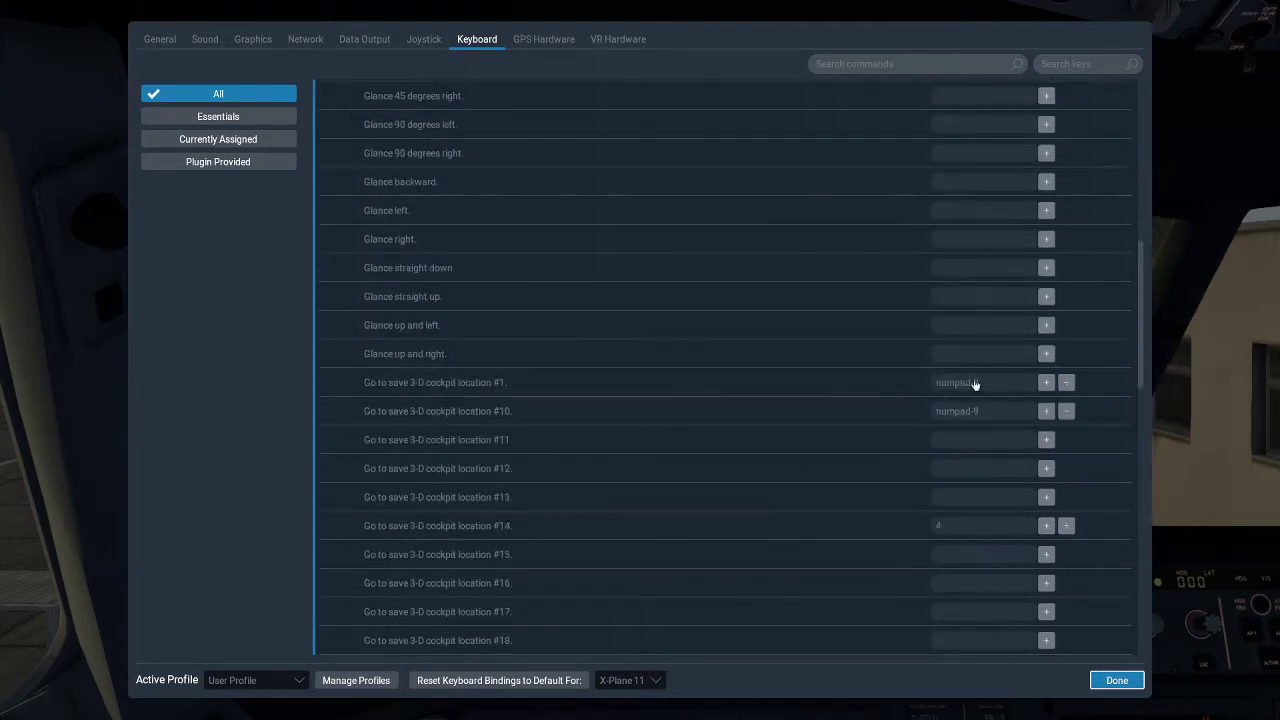
scroll(978, 392, "down", 2)
scroll(623, 449, "up", 3)
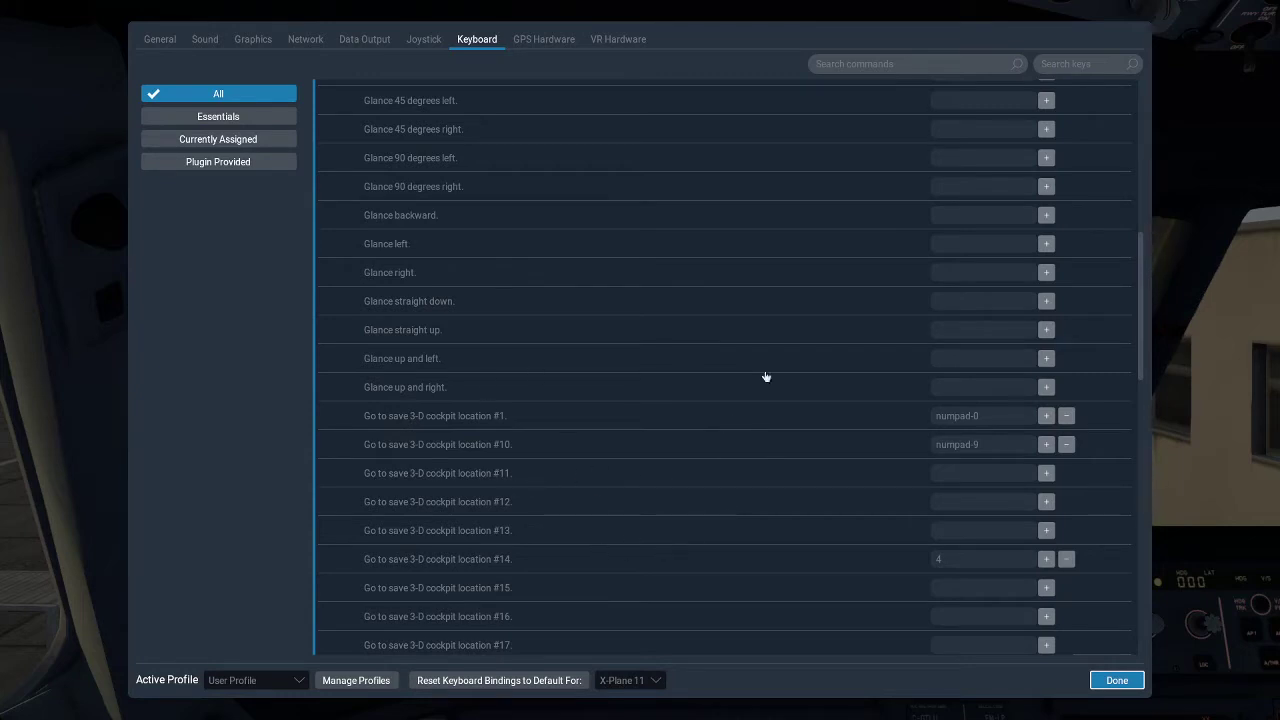
scroll(697, 487, "down", 2)
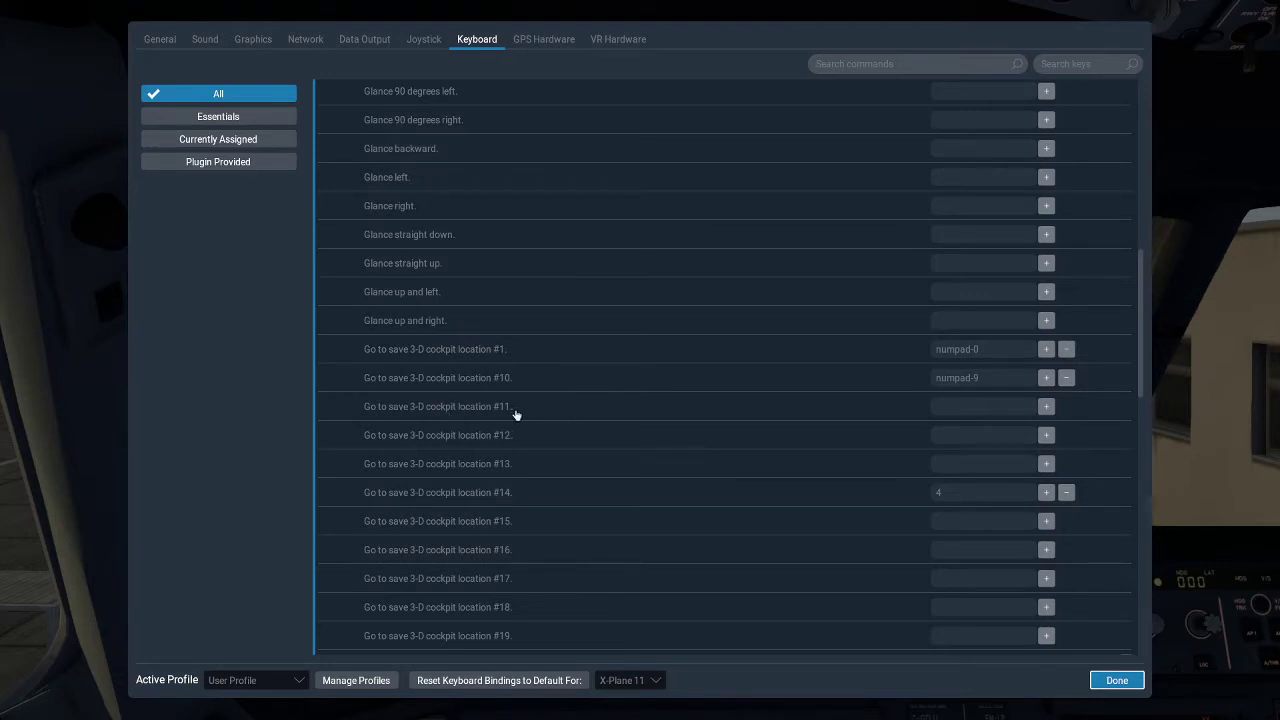
scroll(590, 440, "down", 2)
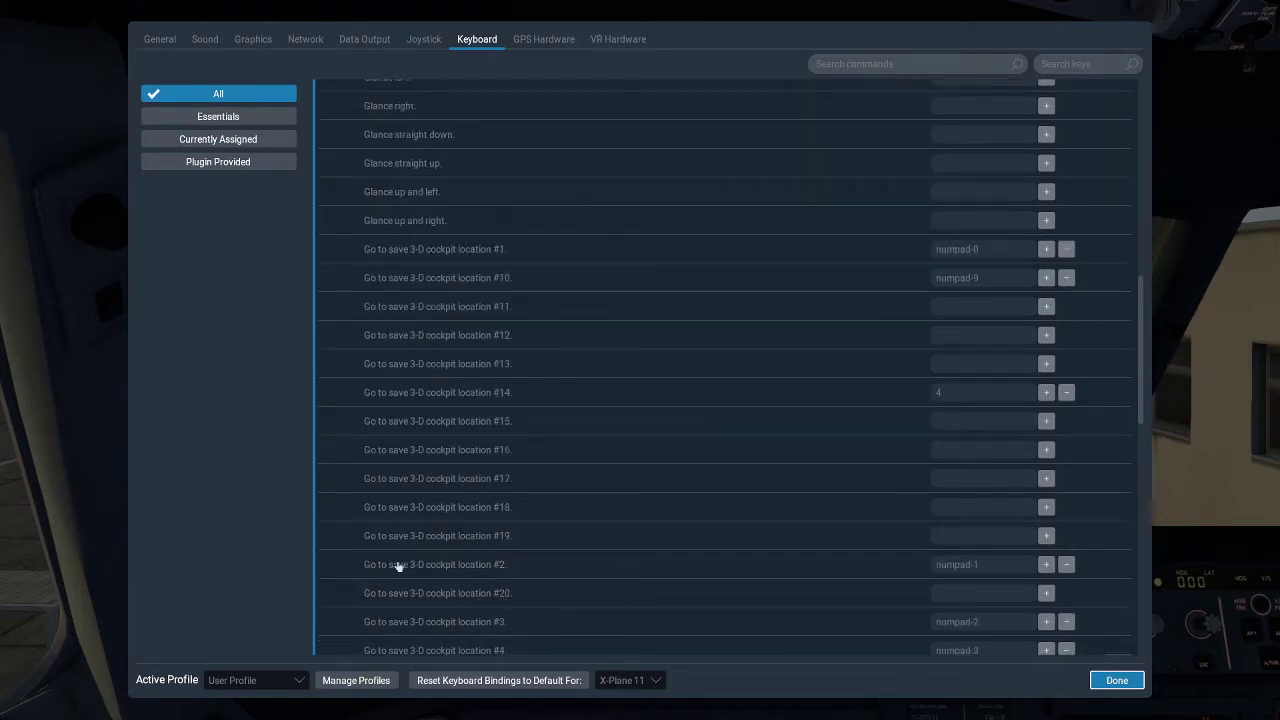
scroll(626, 554, "up", 1)
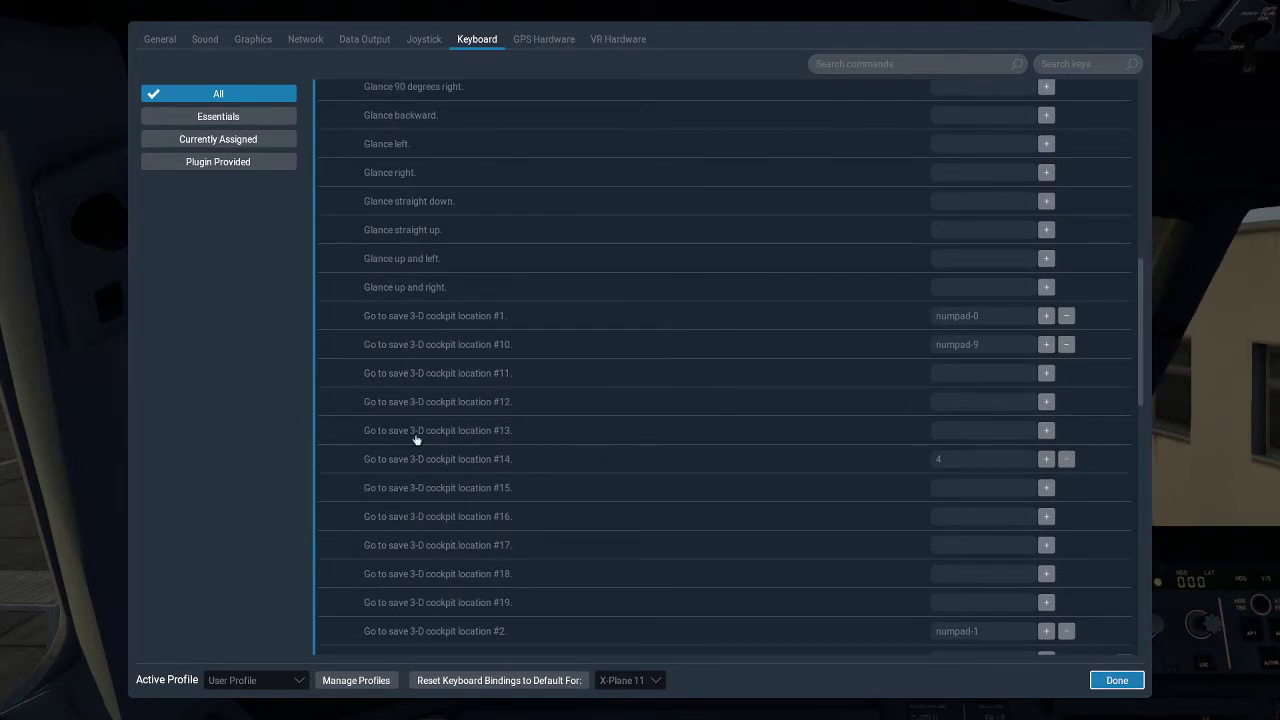
Bind 1, 2 and 3 to "Go to save 3-D cockpit location" #11, #12 and #13, replacing the conflicting assignments
left_click(948, 376)
key("1")
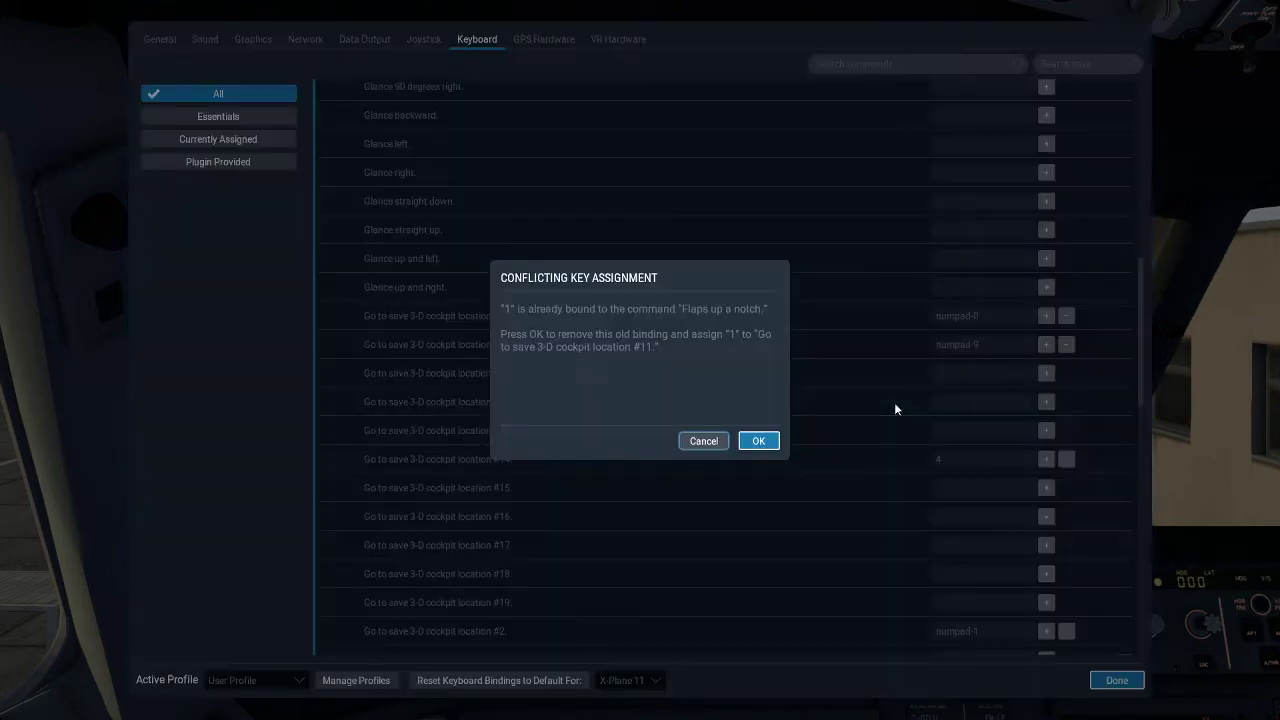
left_click(760, 441)
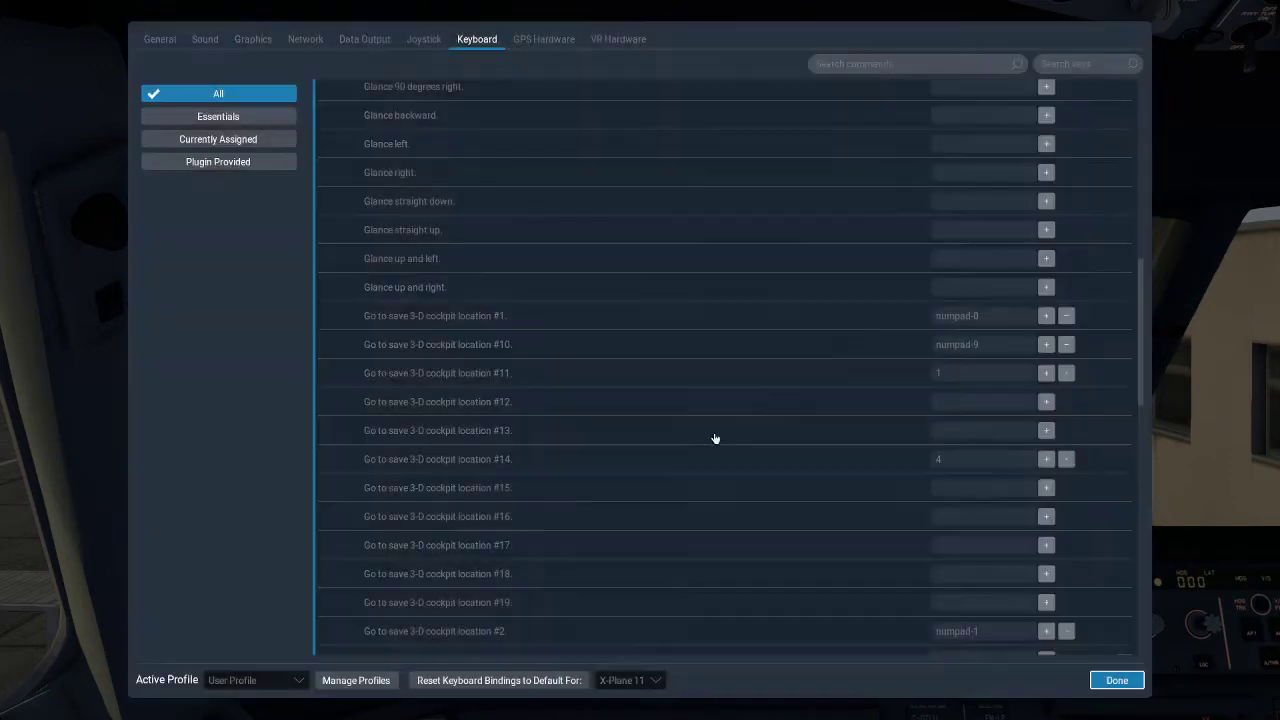
left_click(981, 404)
key("2")
left_click(760, 441)
left_click(968, 435)
key("3")
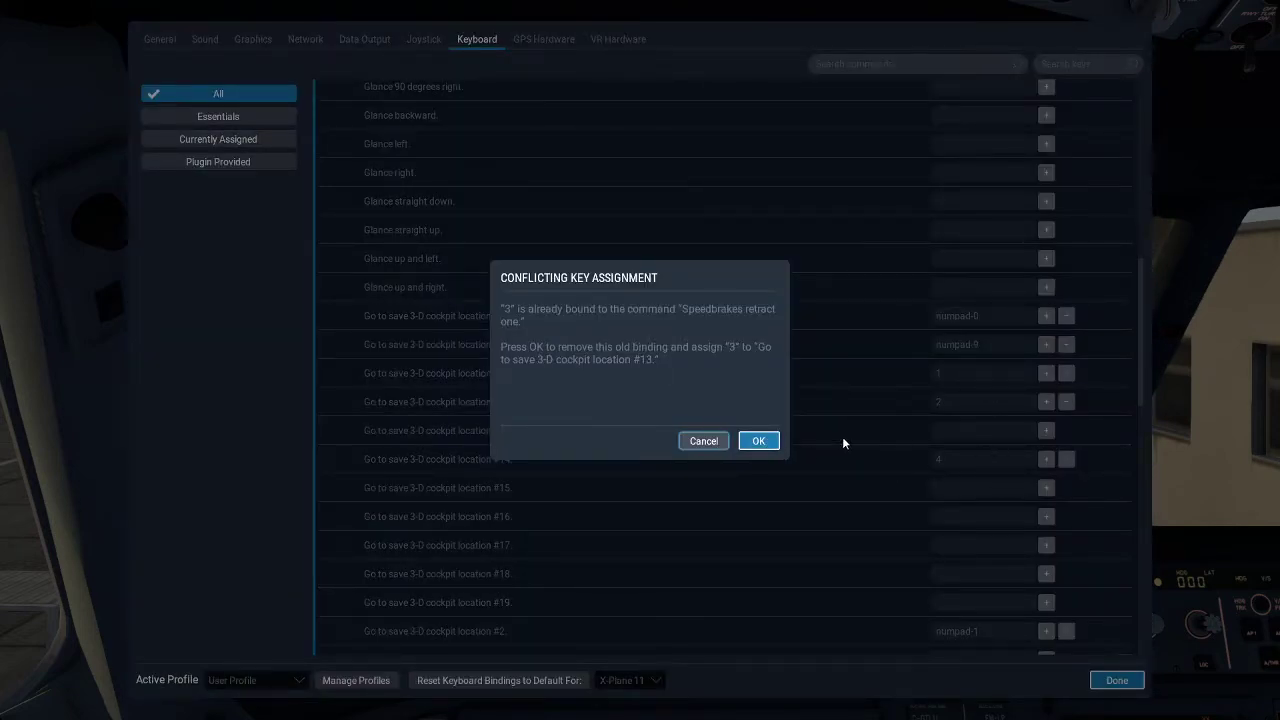
left_click(760, 441)
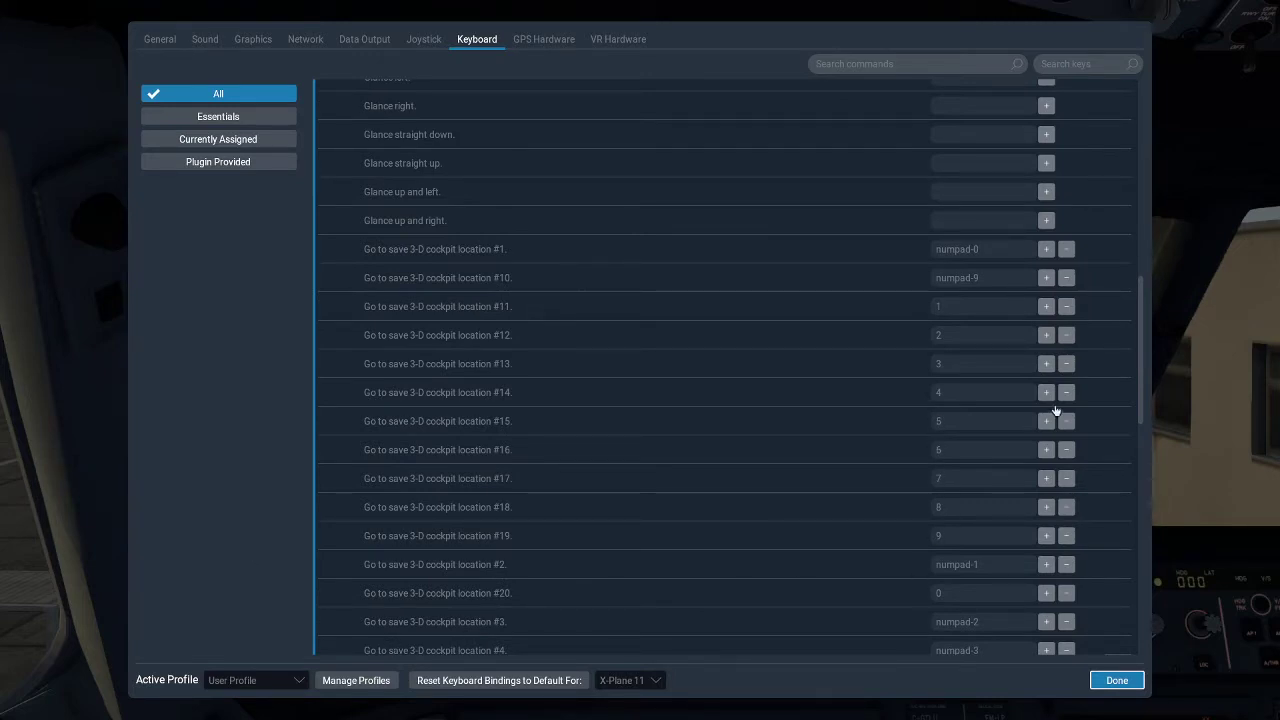
Bind Ctrl+1 to "Memorize 3-D cockpit location #11", replacing the conflicting assignment, and close the settings
scroll(997, 463, "down", 5)
scroll(993, 490, "down", 2)
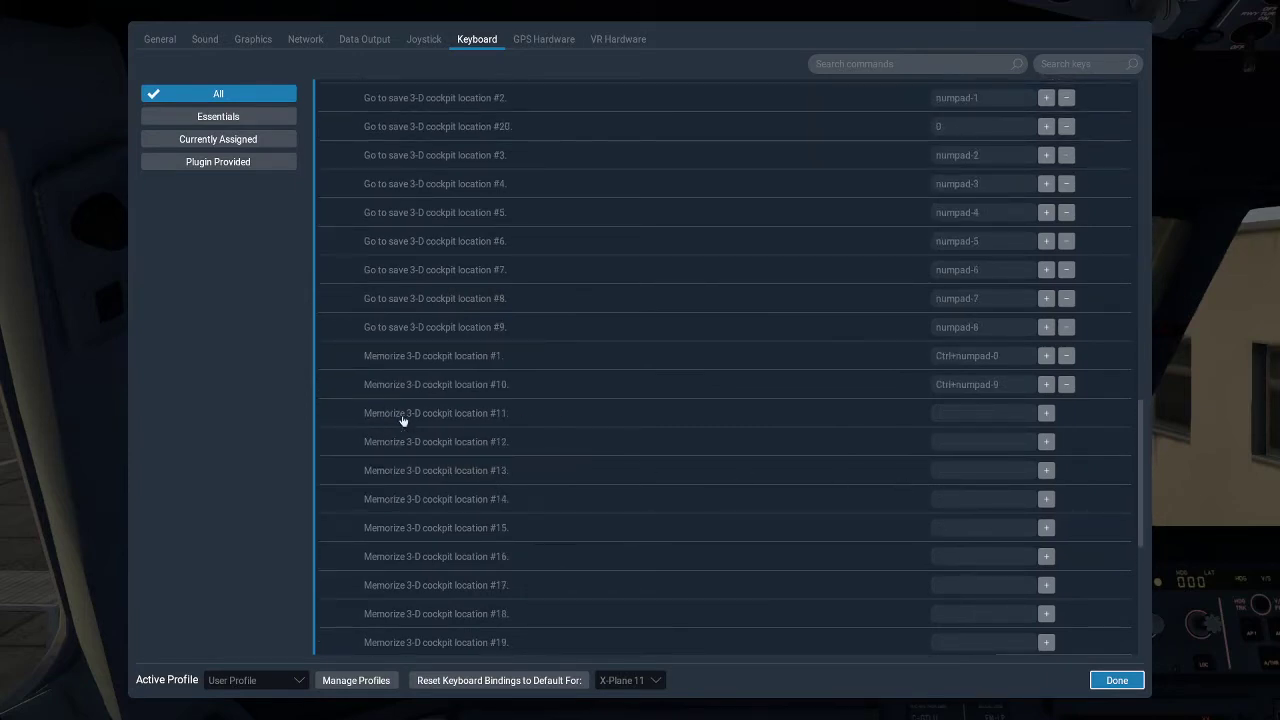
scroll(478, 546, "down", 1)
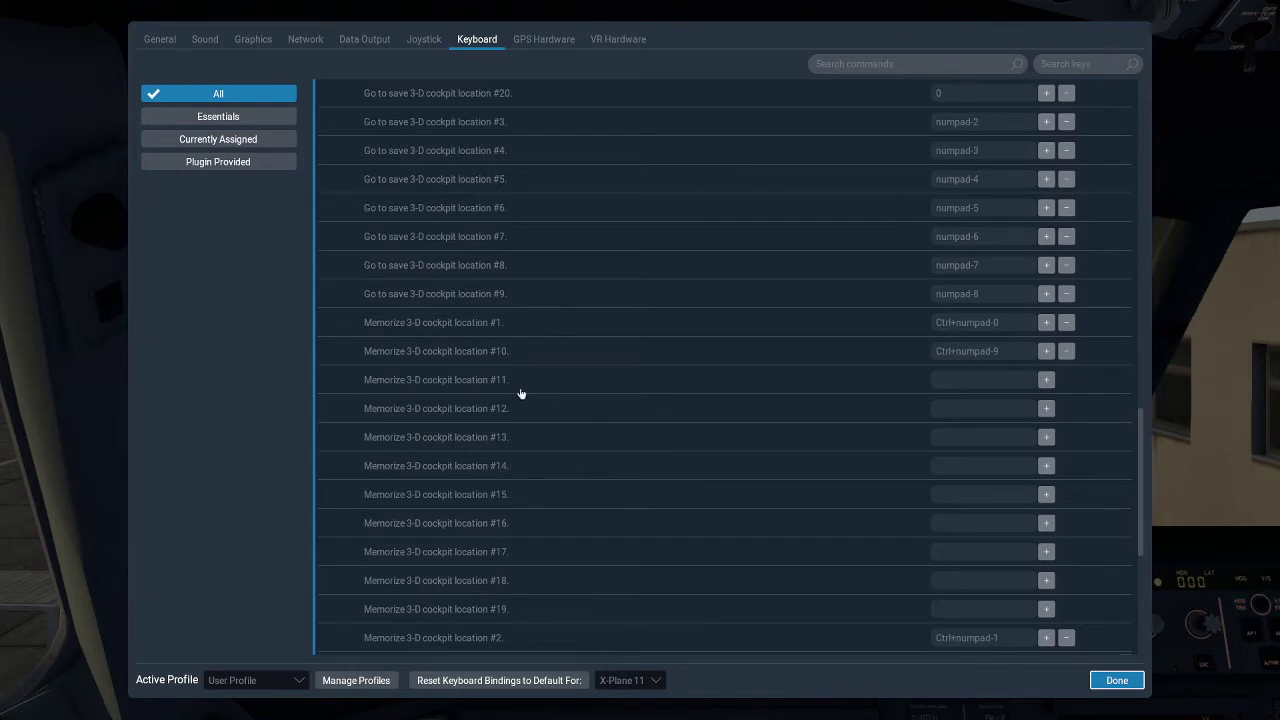
scroll(519, 376, "down", 1)
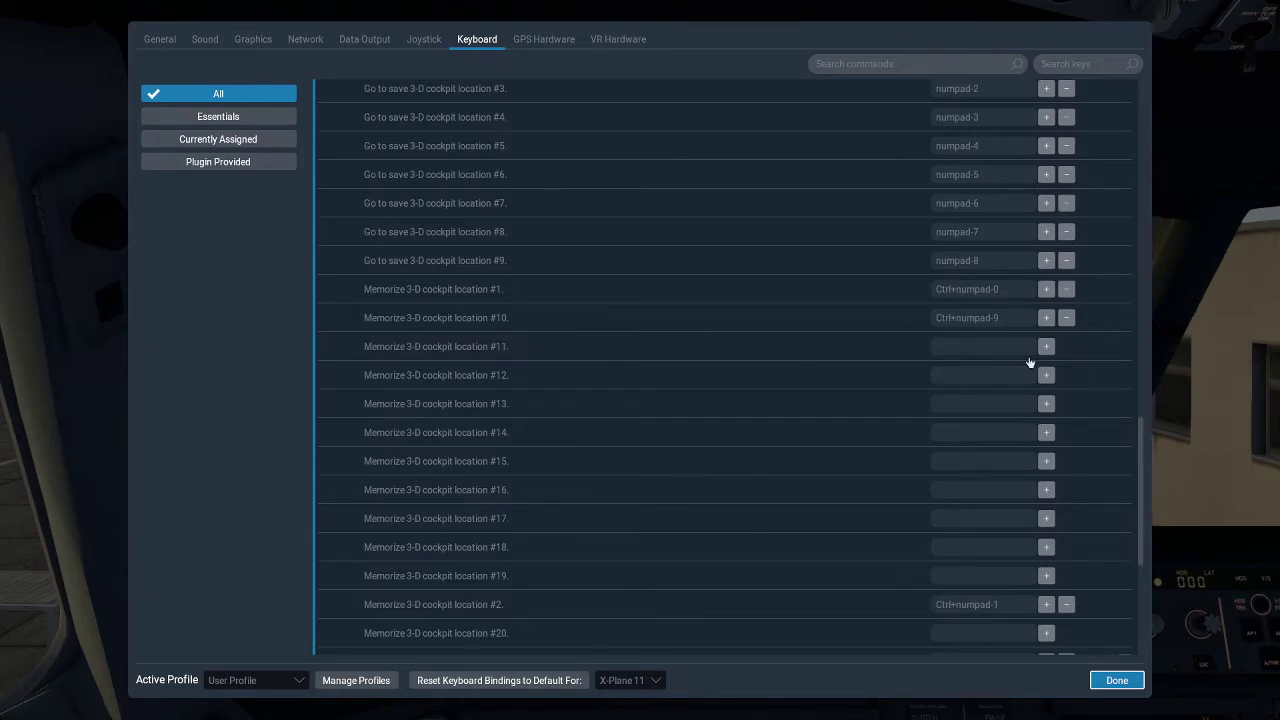
left_click(955, 348)
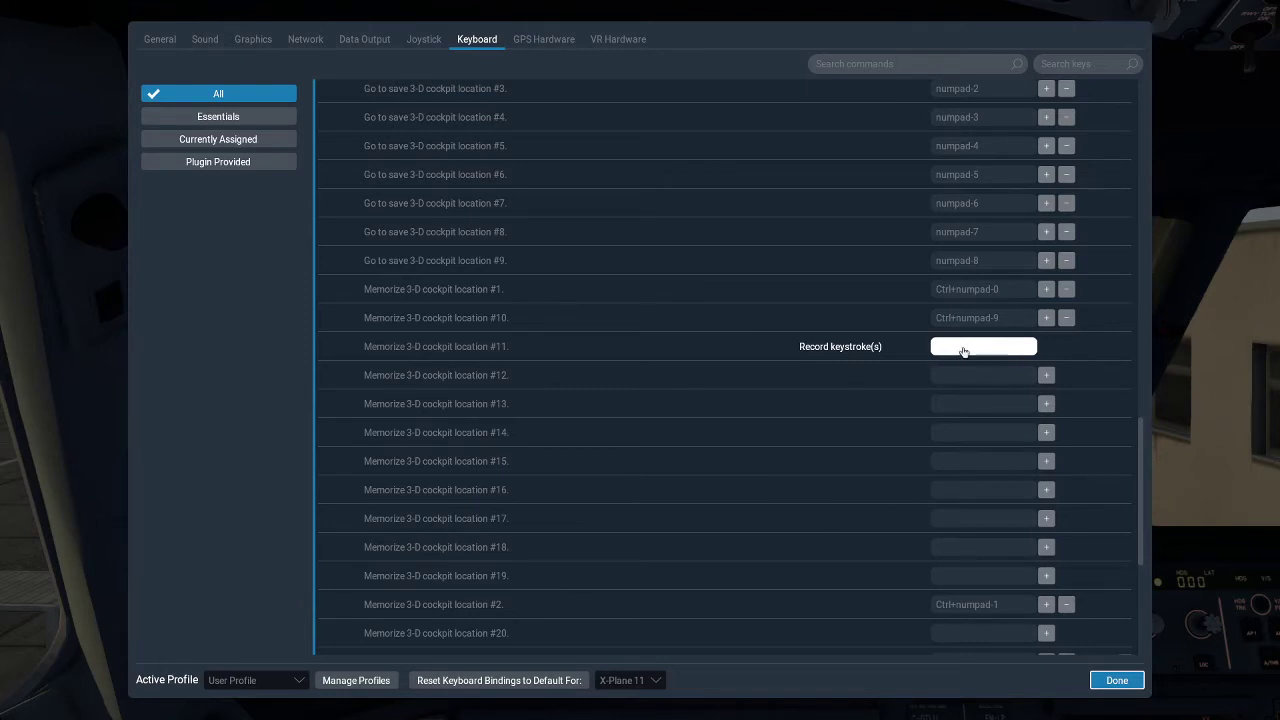
key("ctrl+1")
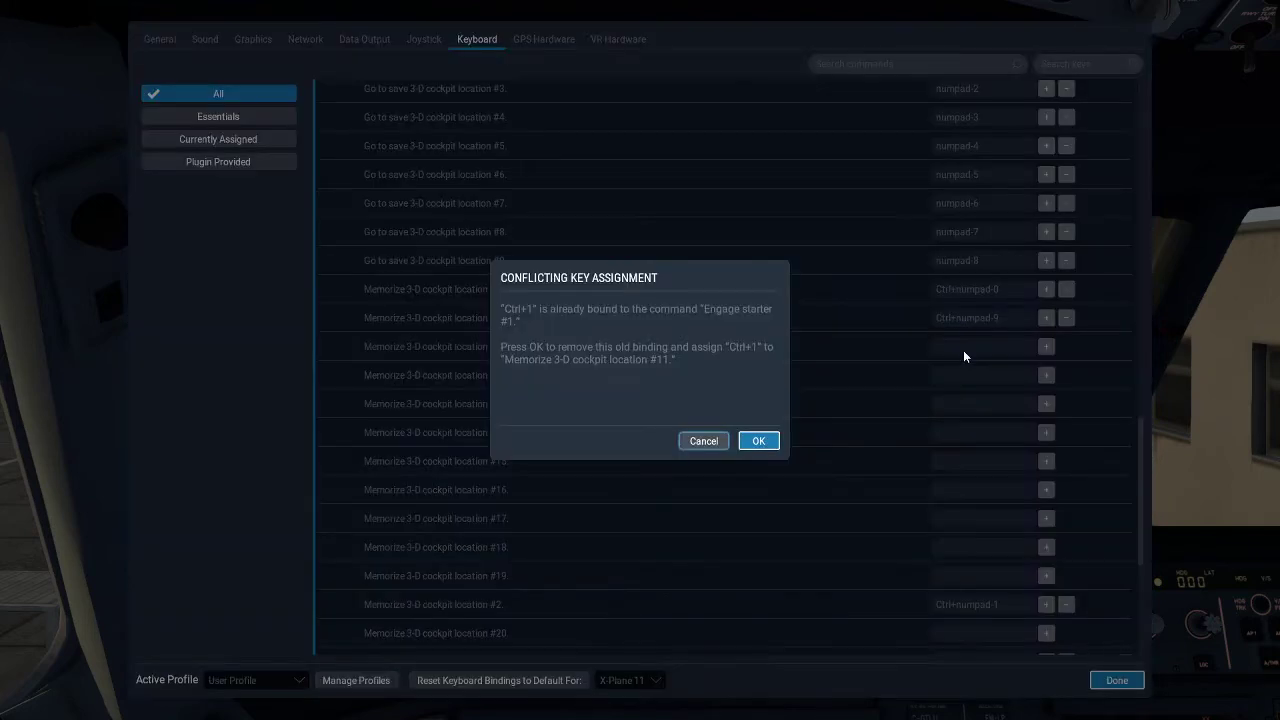
left_click(759, 442)
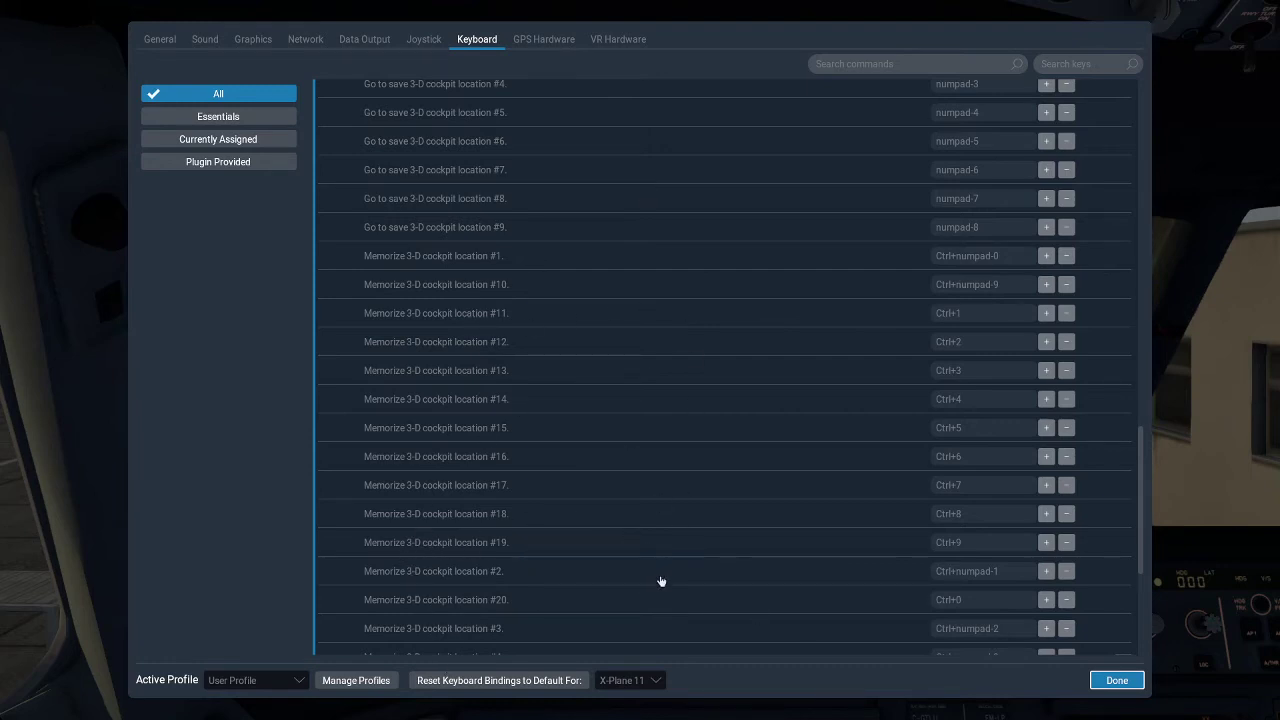
scroll(780, 590, "up", 2)
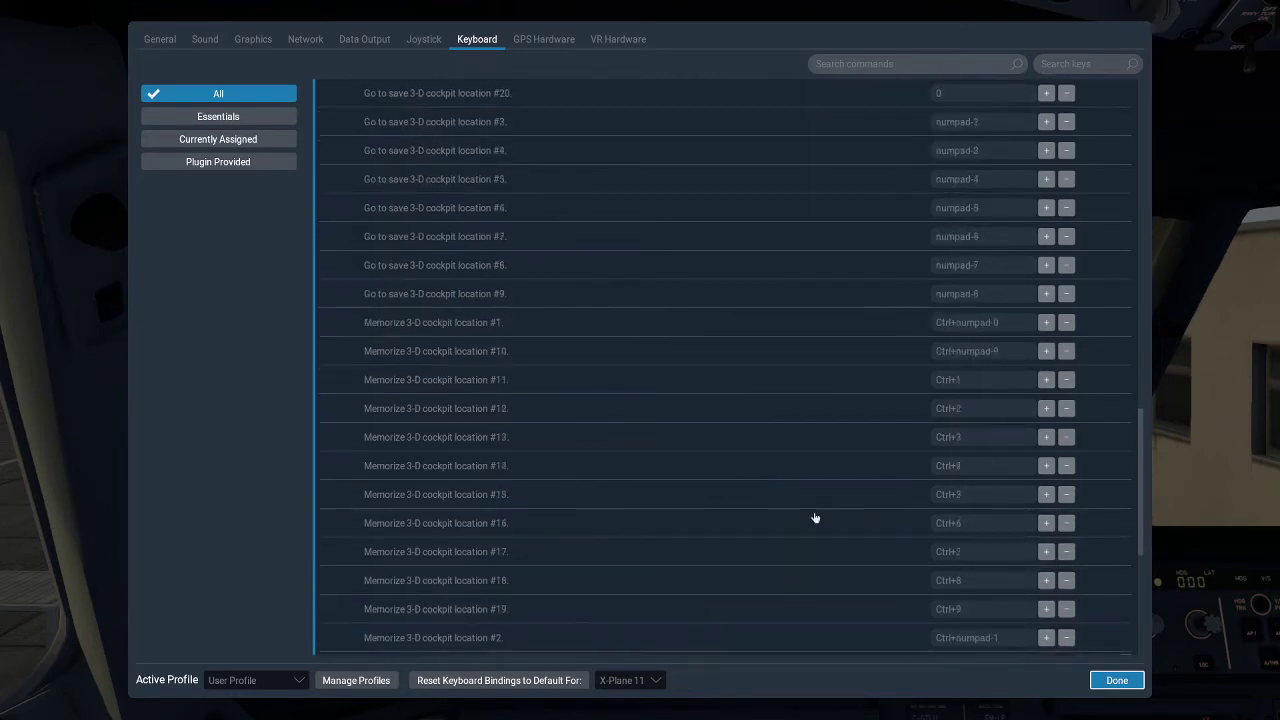
scroll(897, 519, "down", 2)
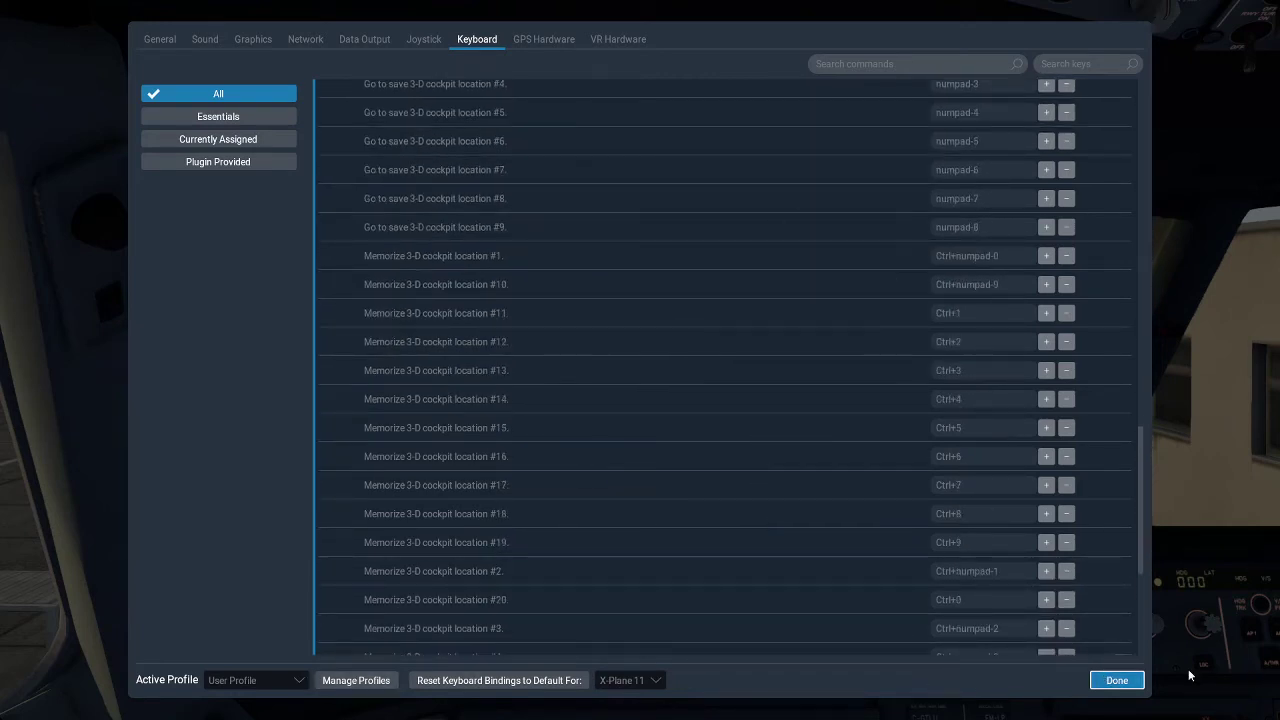
left_click(1110, 684)
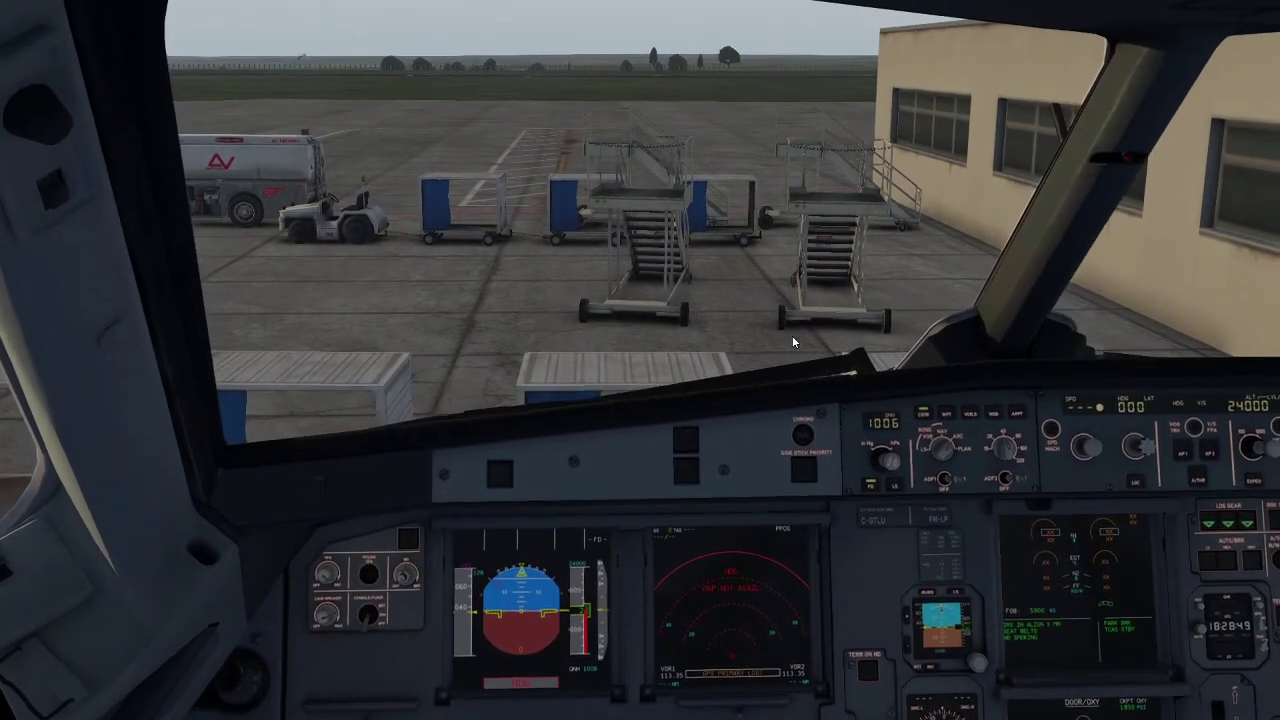
Shift the cockpit viewpoint sideways and upward in front of the captain's instrument panel
key("Left")
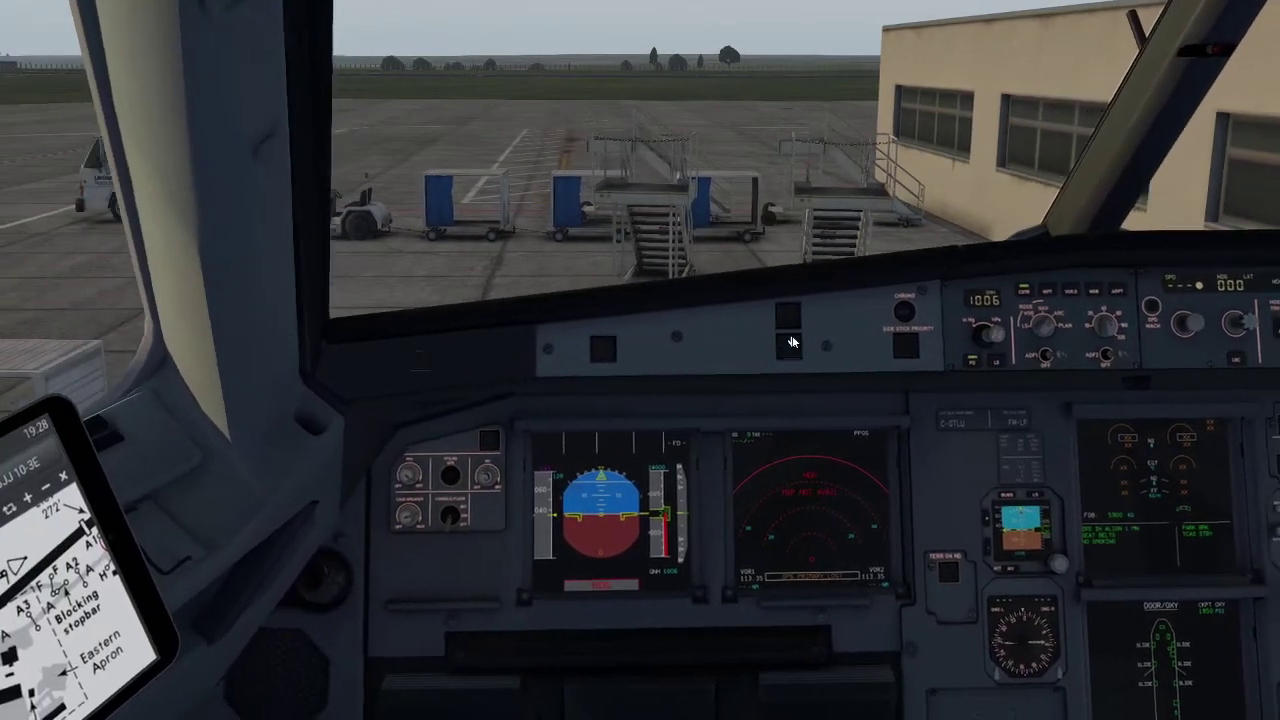
key("Right")
key("Up")
key("Left")
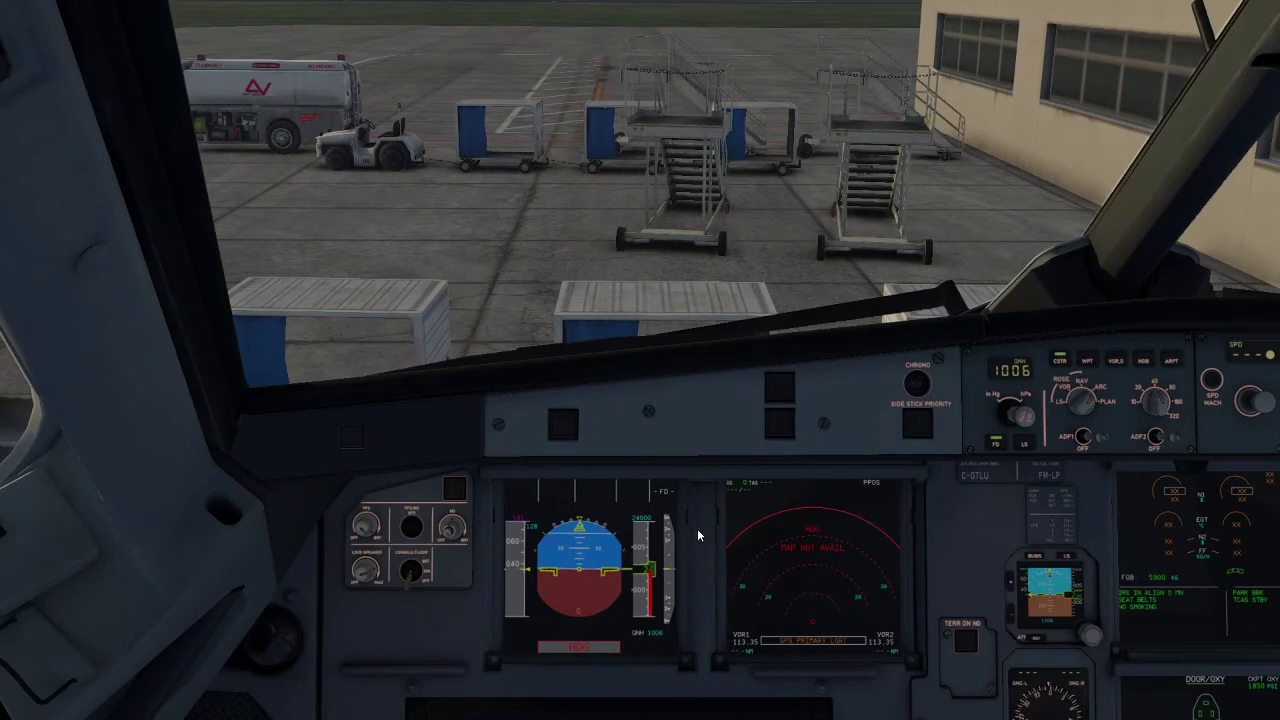
Switch to the external view and orbit around the parked easyJet aircraft to inspect it from several angles
key("shift+4")
left_click_drag(862, 533, 546, 518)
left_click_drag(830, 510, 614, 453)
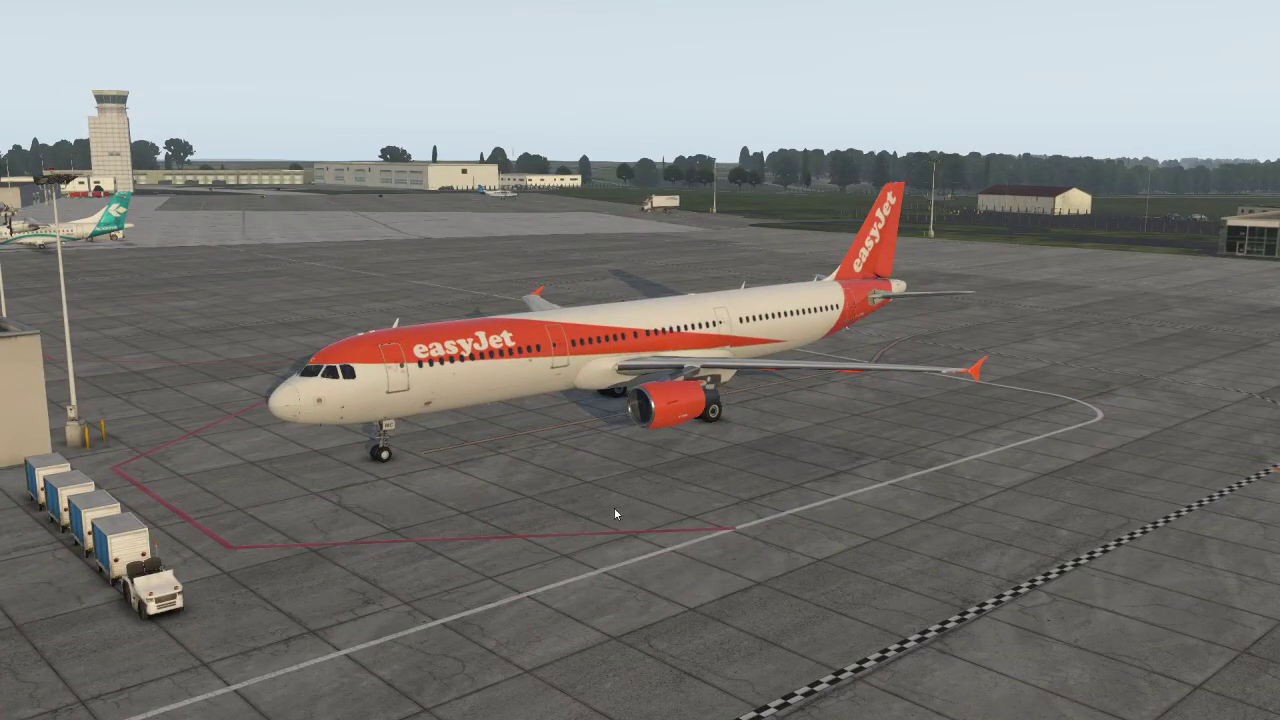
left_click_drag(905, 443, 269, 457)
left_click_drag(909, 509, 570, 528)
key("shift+8")
key("shift+8")
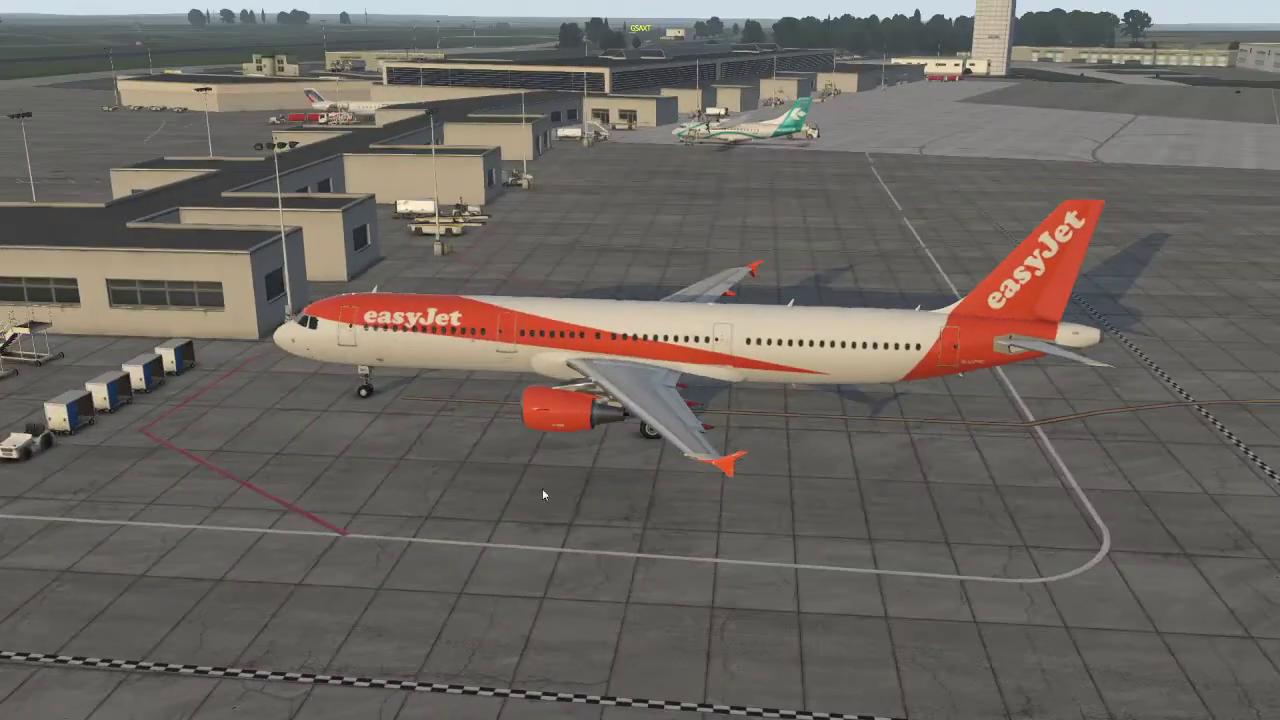
key("shift+8")
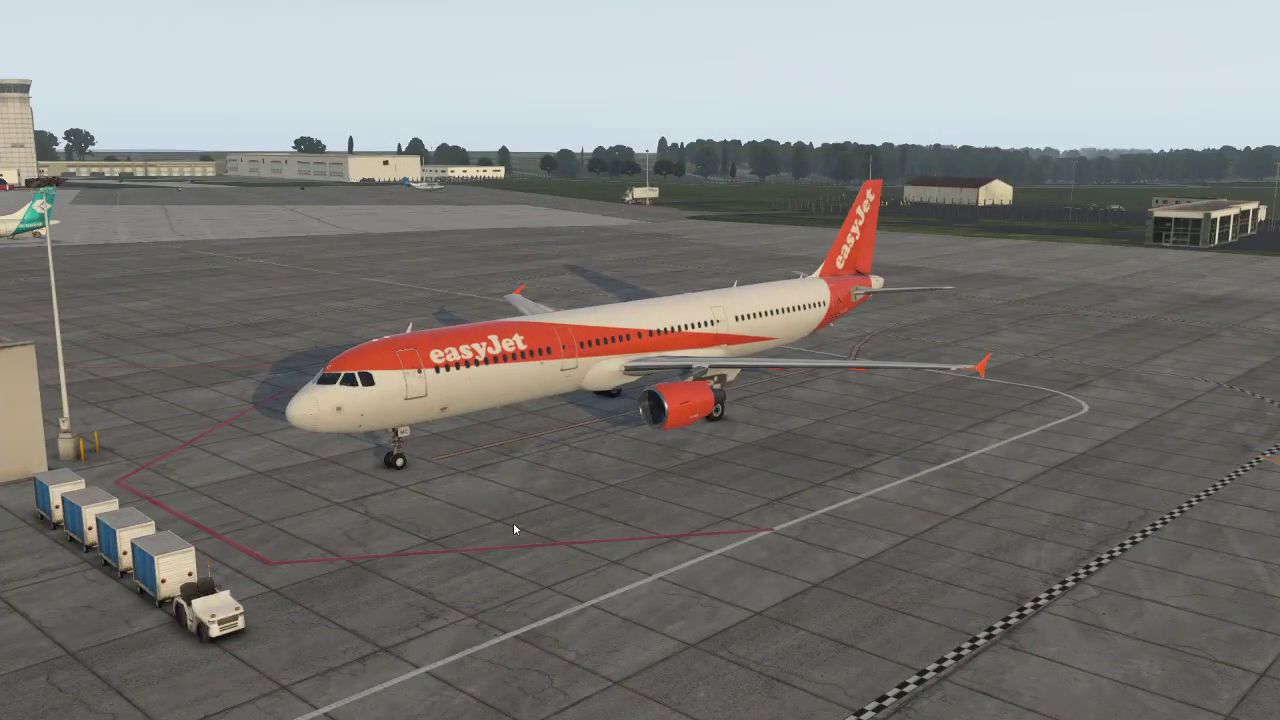
Return to the 3-D cockpit and recall saved cockpit locations #3, #2 and #6
key("shift+9")
key("KP_2")
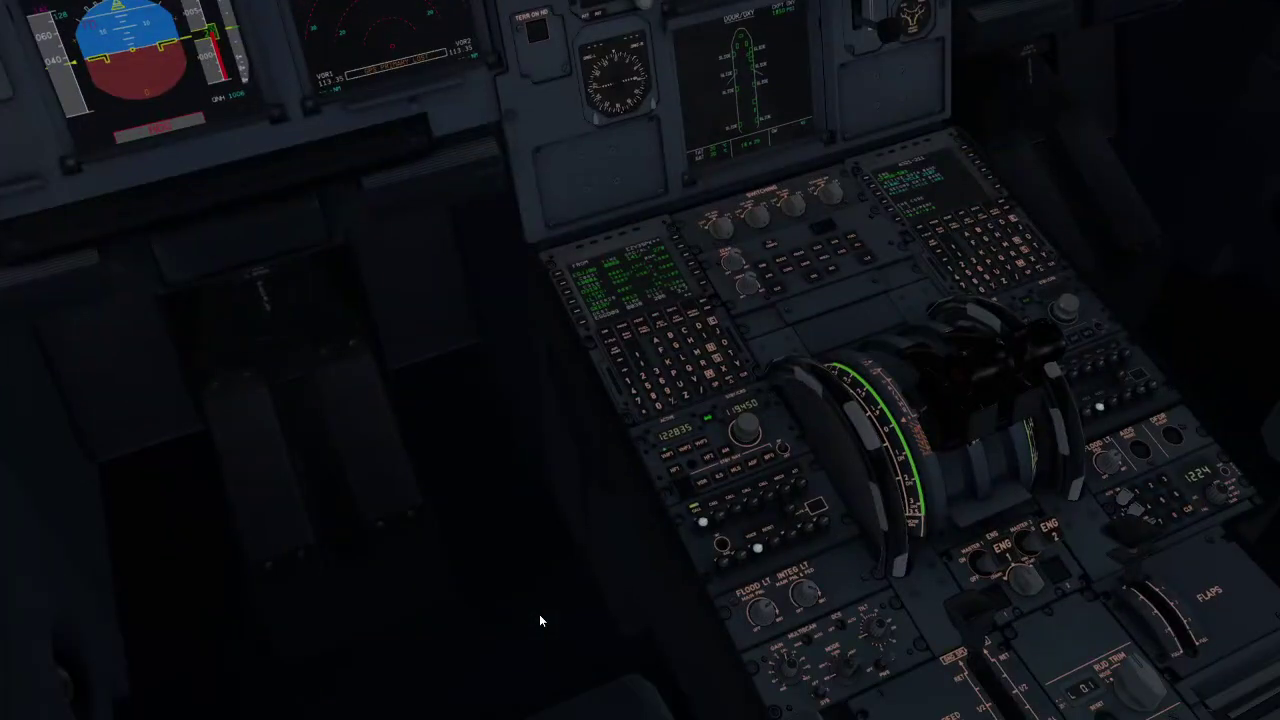
key("KP_1")
key("KP_5")
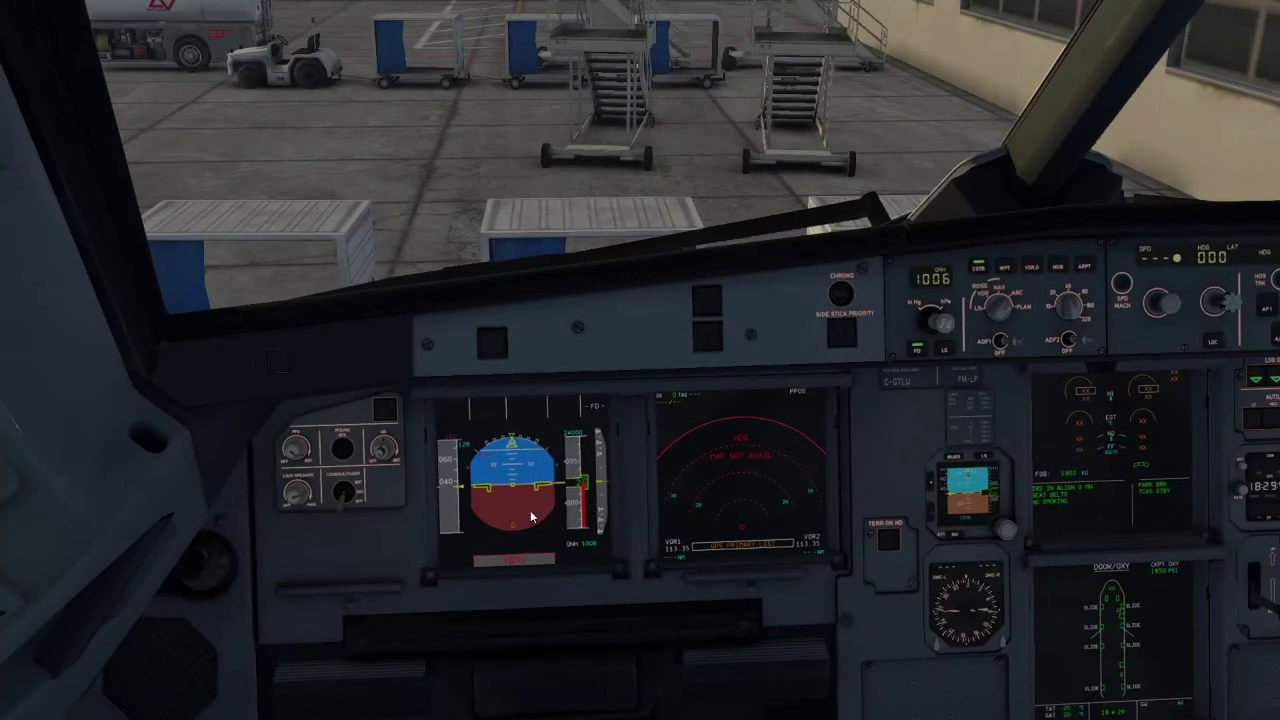
Look around the captain's instrument panel from the cockpit and switch back to the external aircraft view
left_click_drag(676, 542, 658, 528)
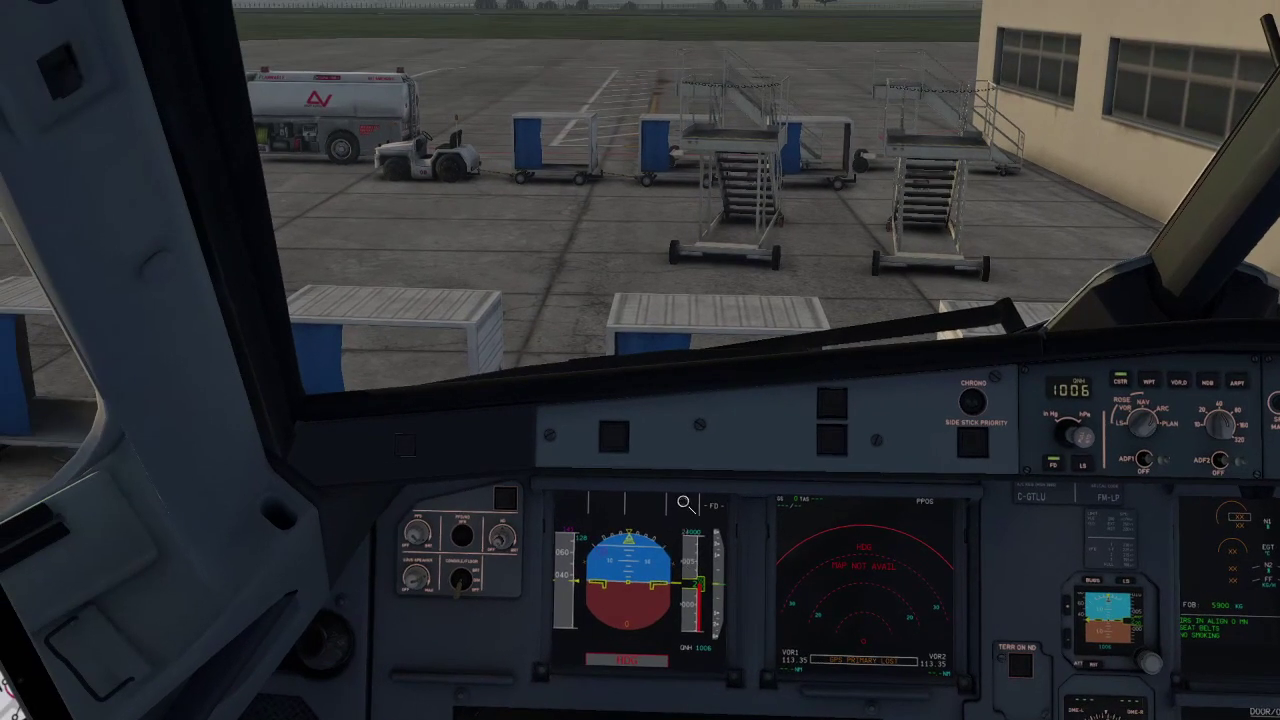
left_click_drag(819, 470, 834, 440)
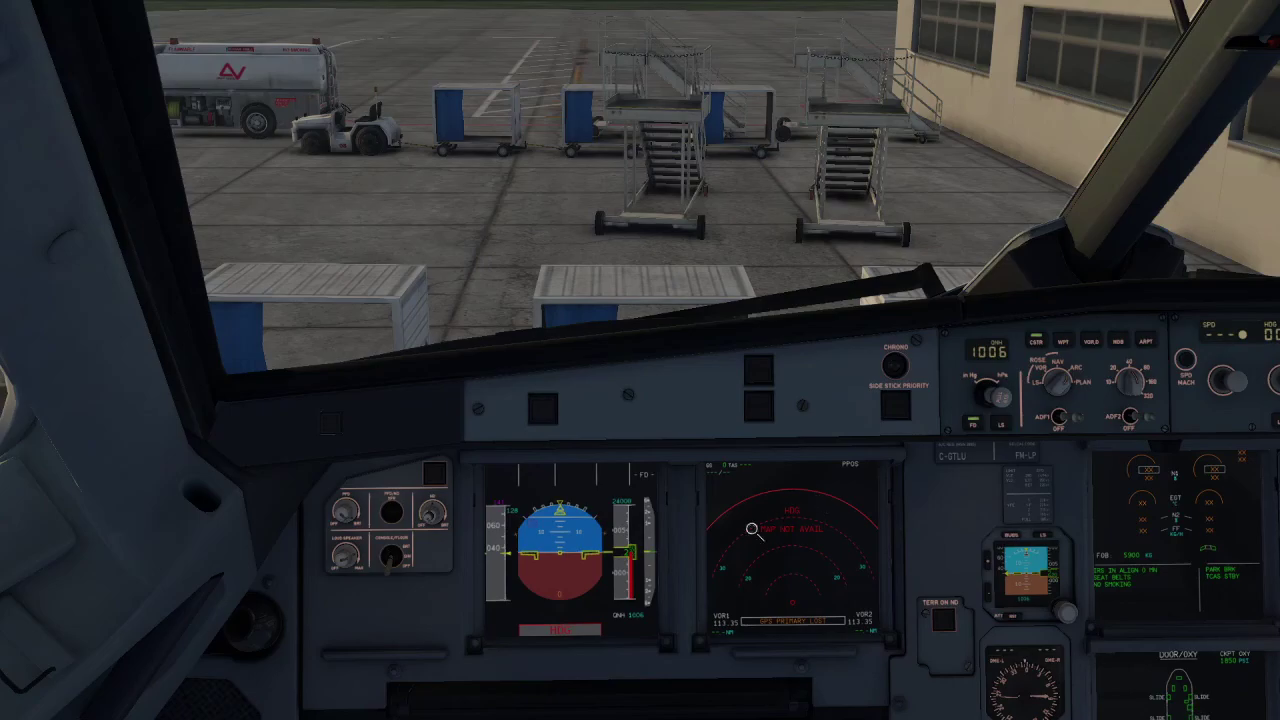
left_click_drag(826, 486, 937, 408)
left_click_drag(843, 463, 740, 526)
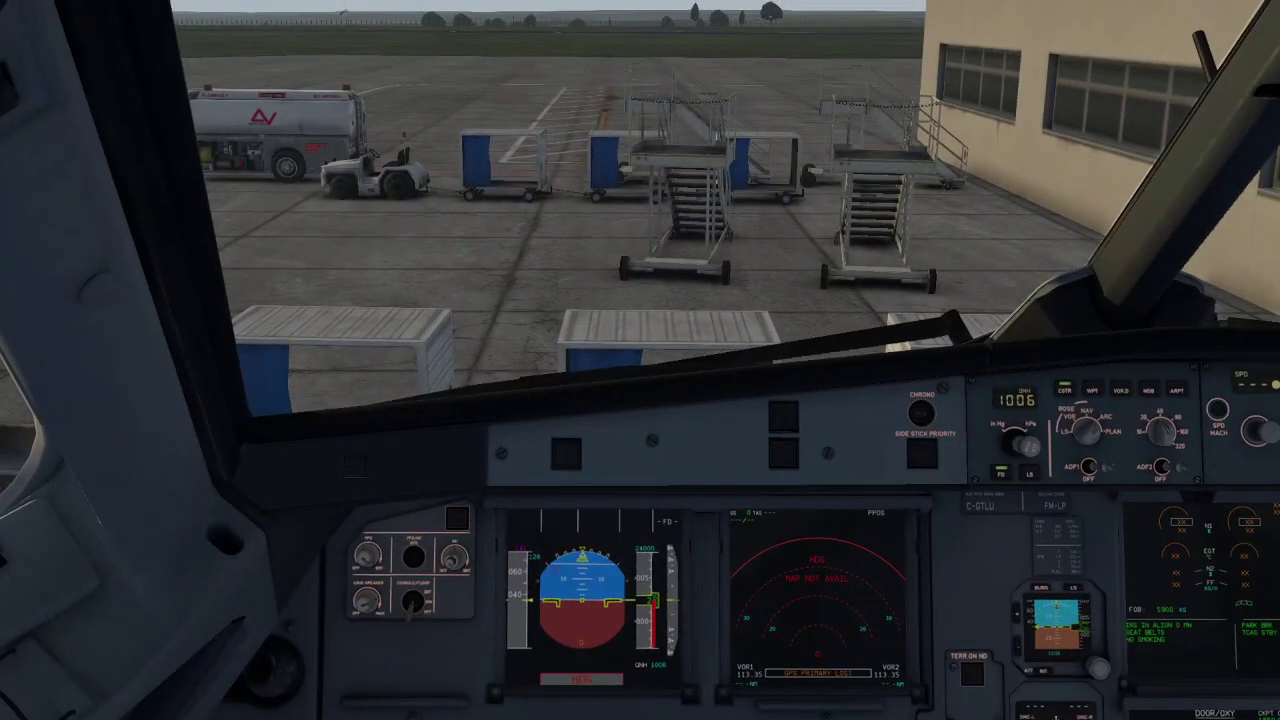
key("shift+4")
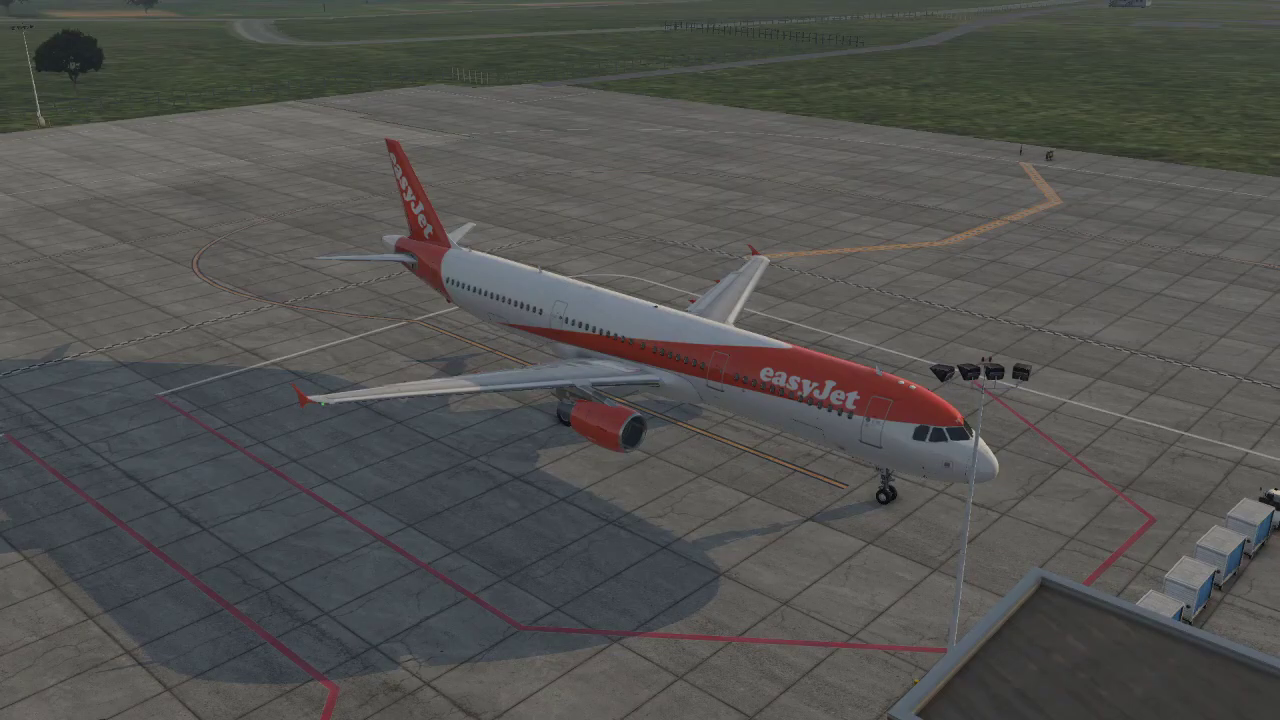